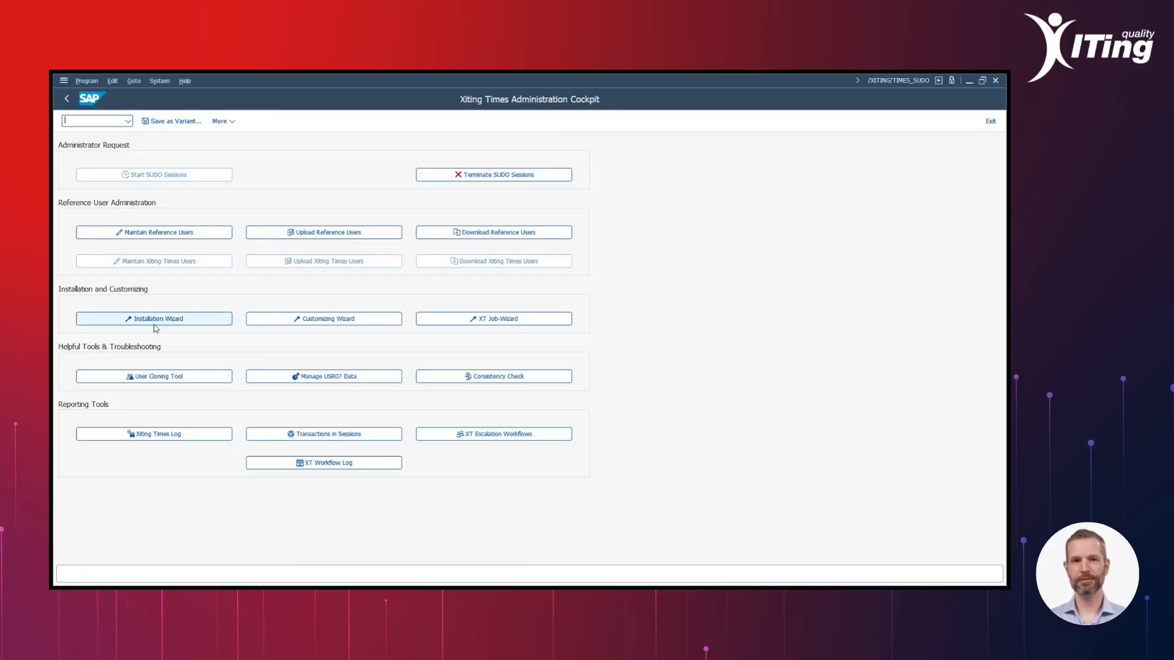
Step: Create the RFC destinations ZXITING_TIMES_CURRENT_USER and ZXITING_TIMES_300 for client 300 with the Installation Wizard, then return to the cockpit
click(154, 323)
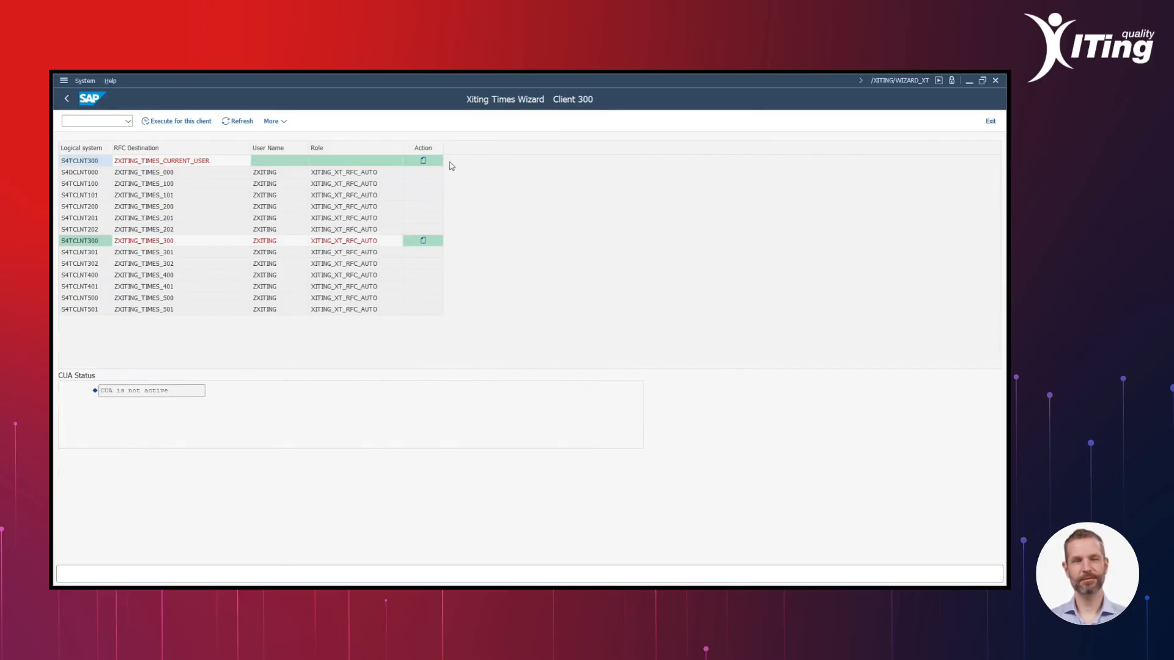
click(424, 163)
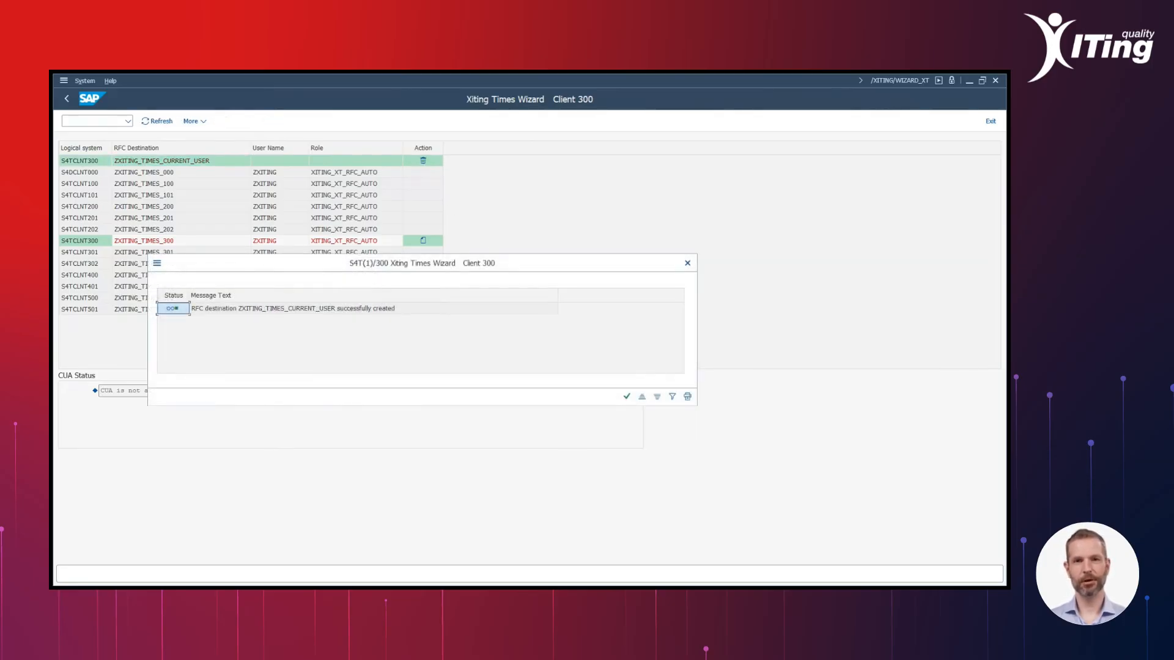
key(Return)
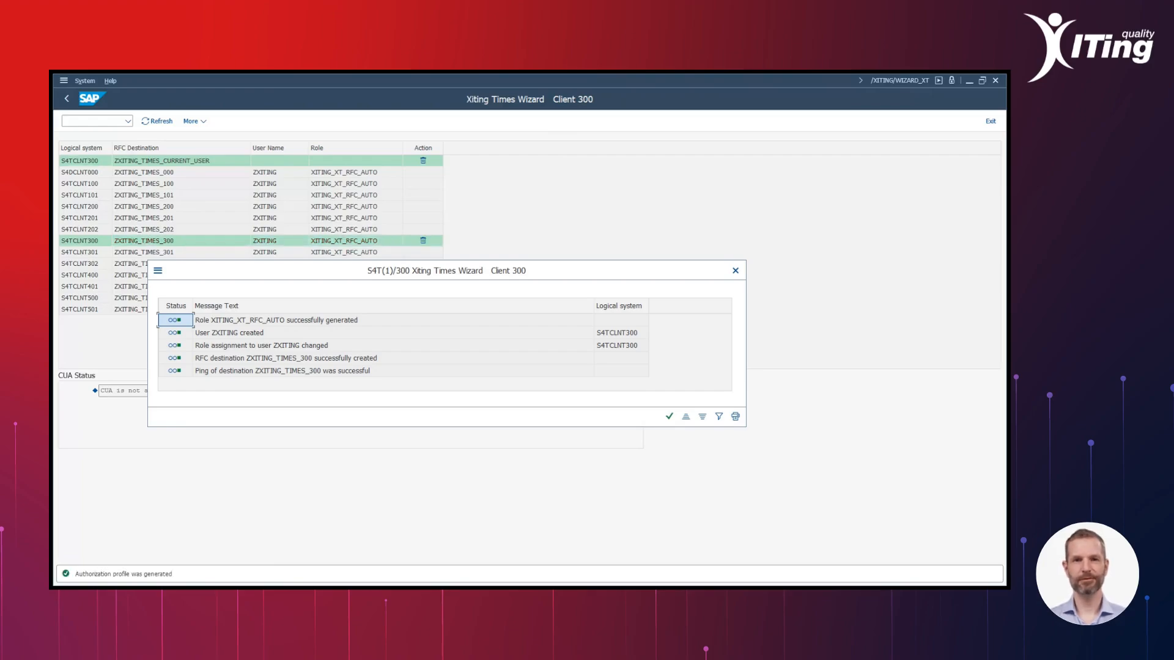
key(Return)
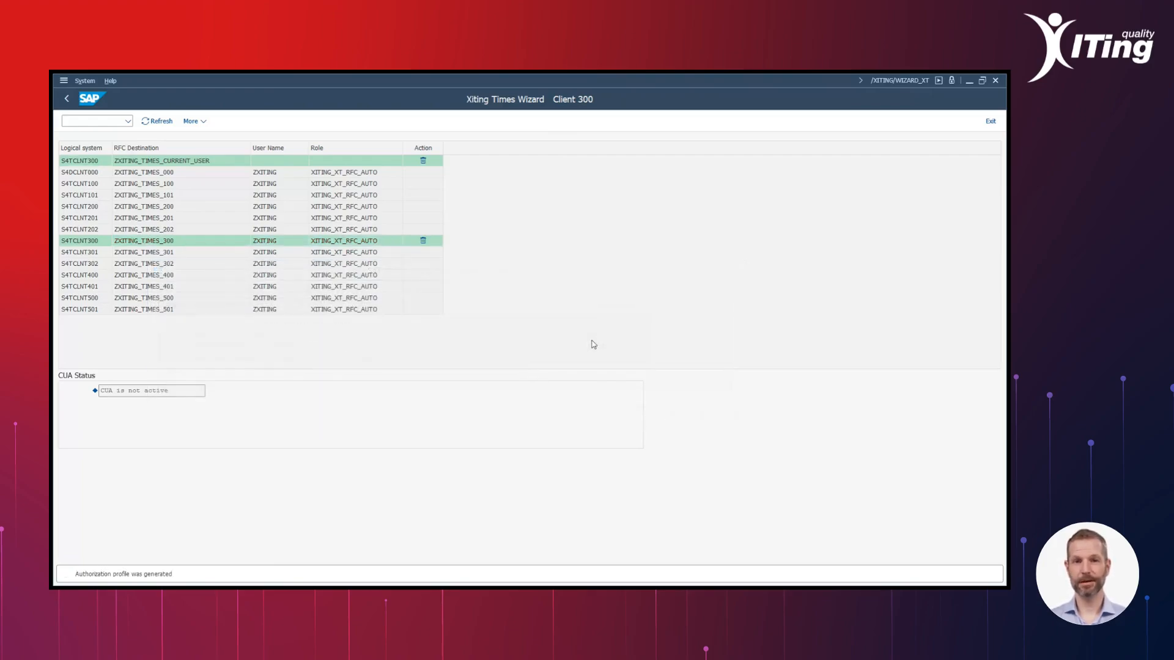
click(66, 98)
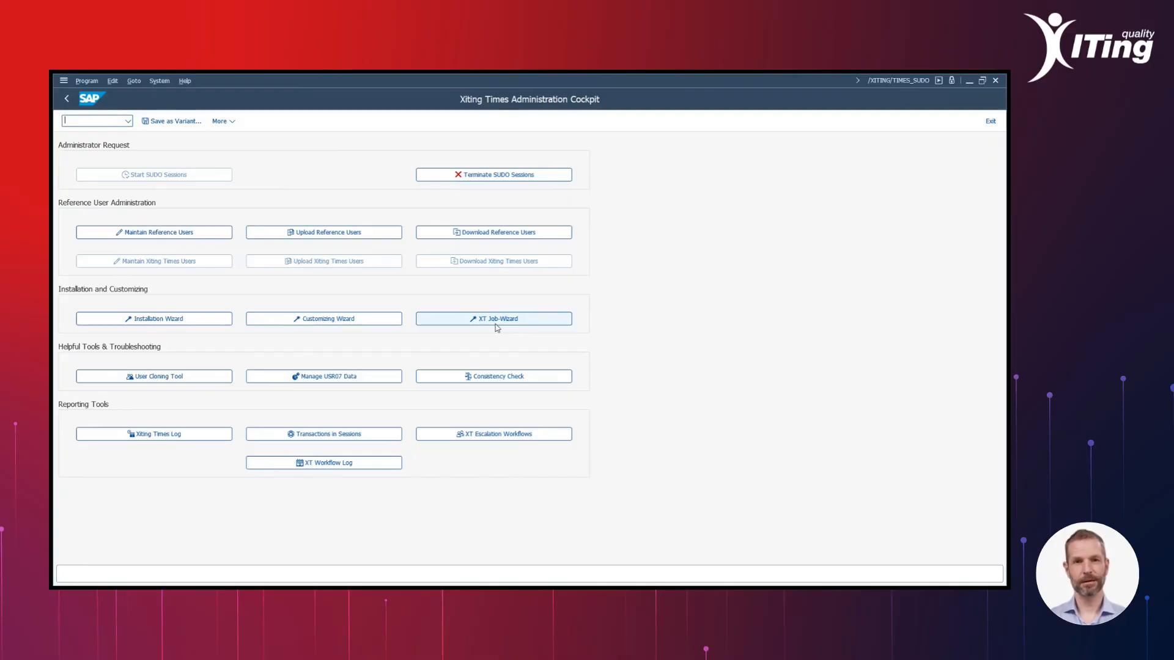
Step: Create the USR07 collector background job /XITING/XT_USR07_COLLECTOR_MANDT for client 300 under user ZXITING
click(497, 320)
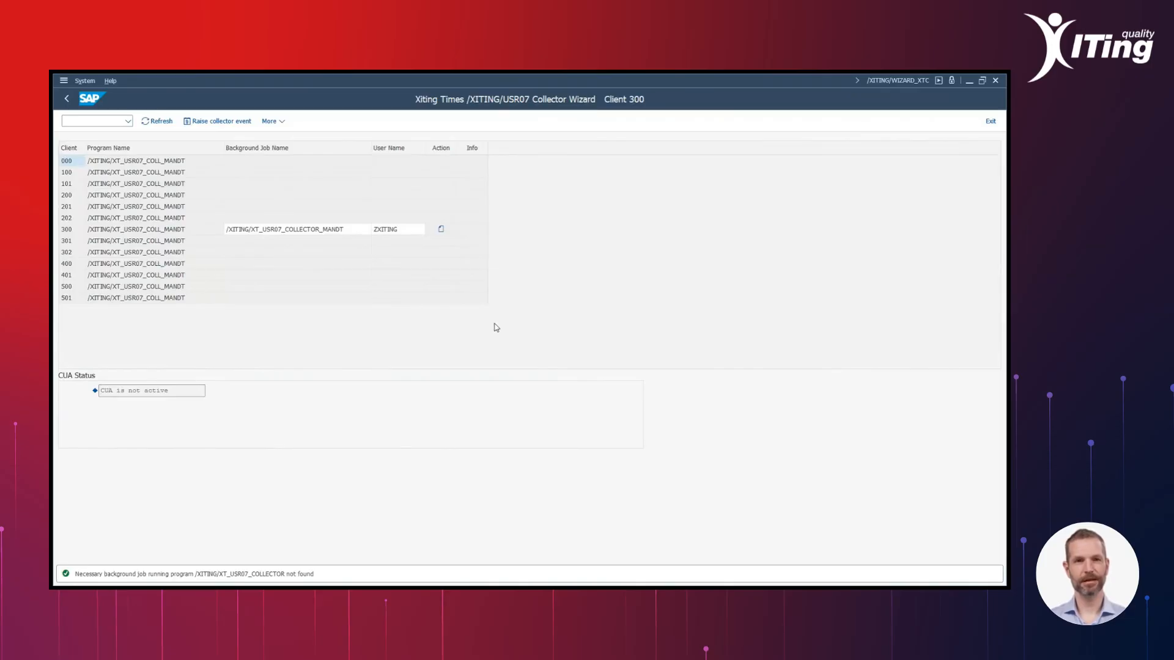
click(441, 231)
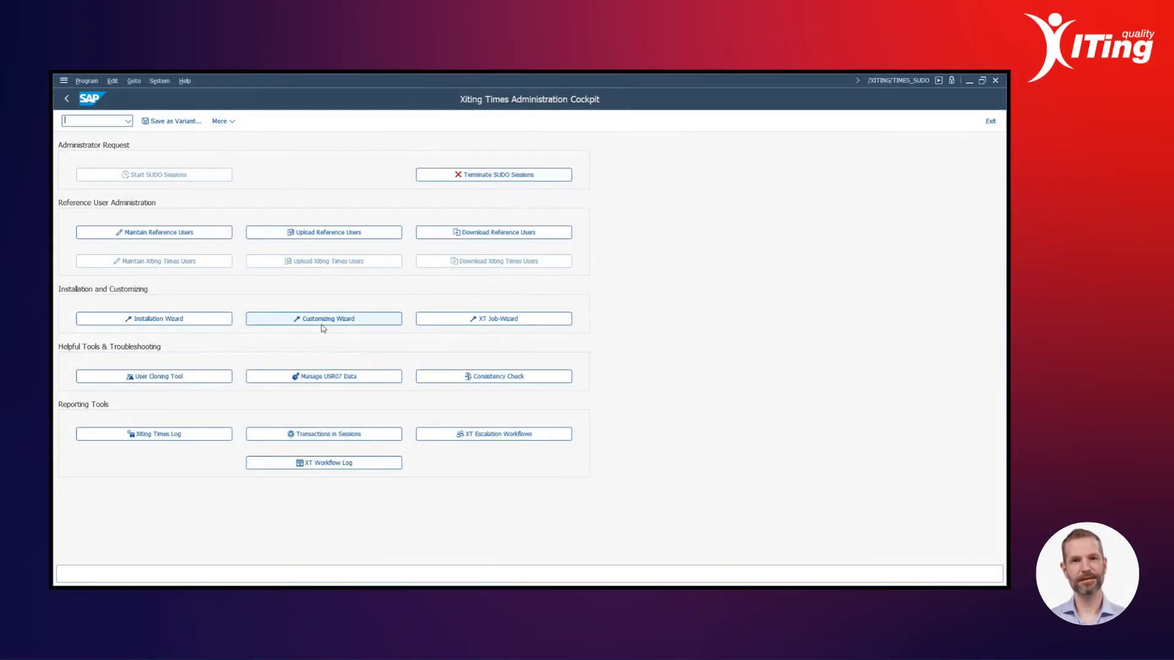
Step: Enable forced logout and session early termination in the general Xiting Times customizing and save
click(322, 326)
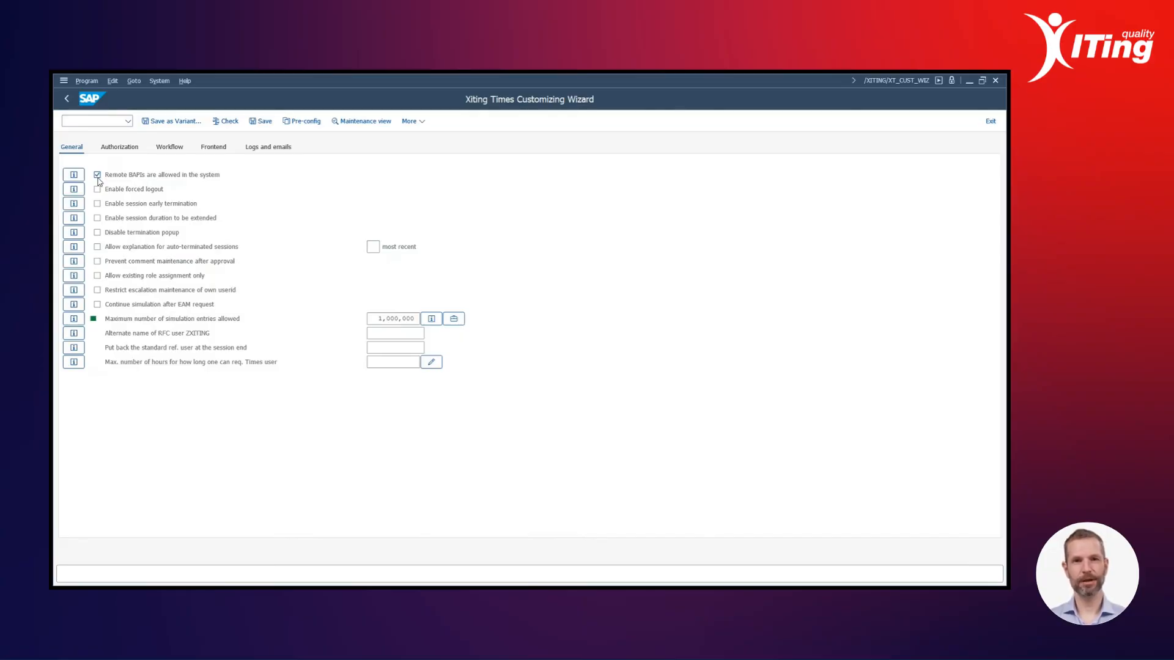
click(98, 190)
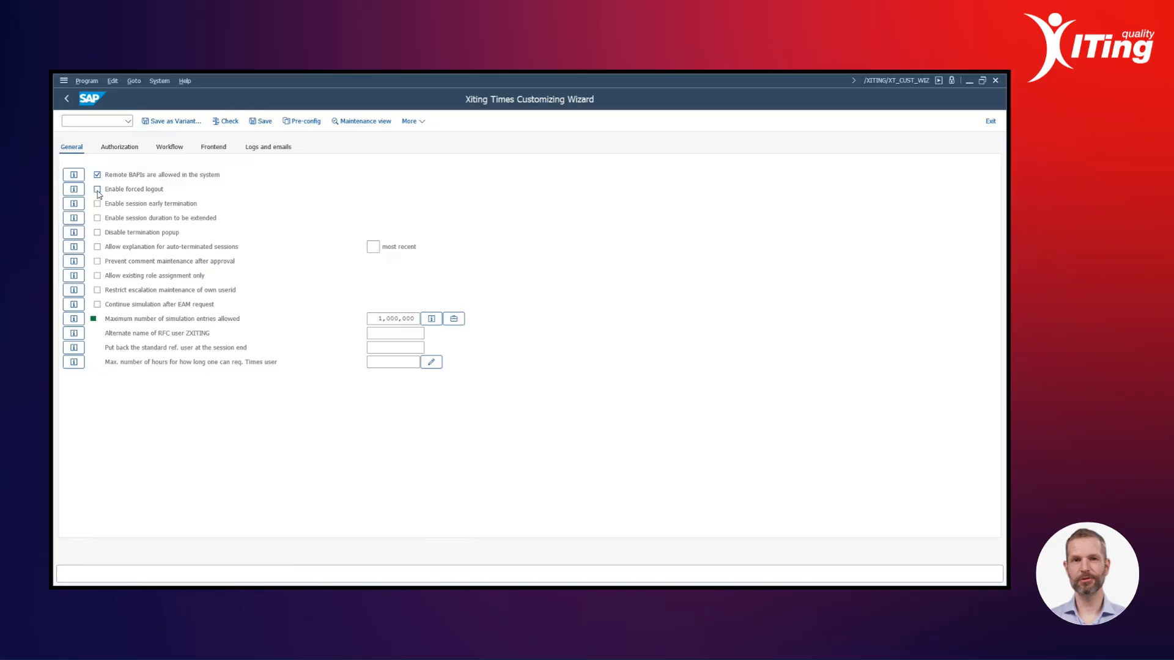
click(98, 204)
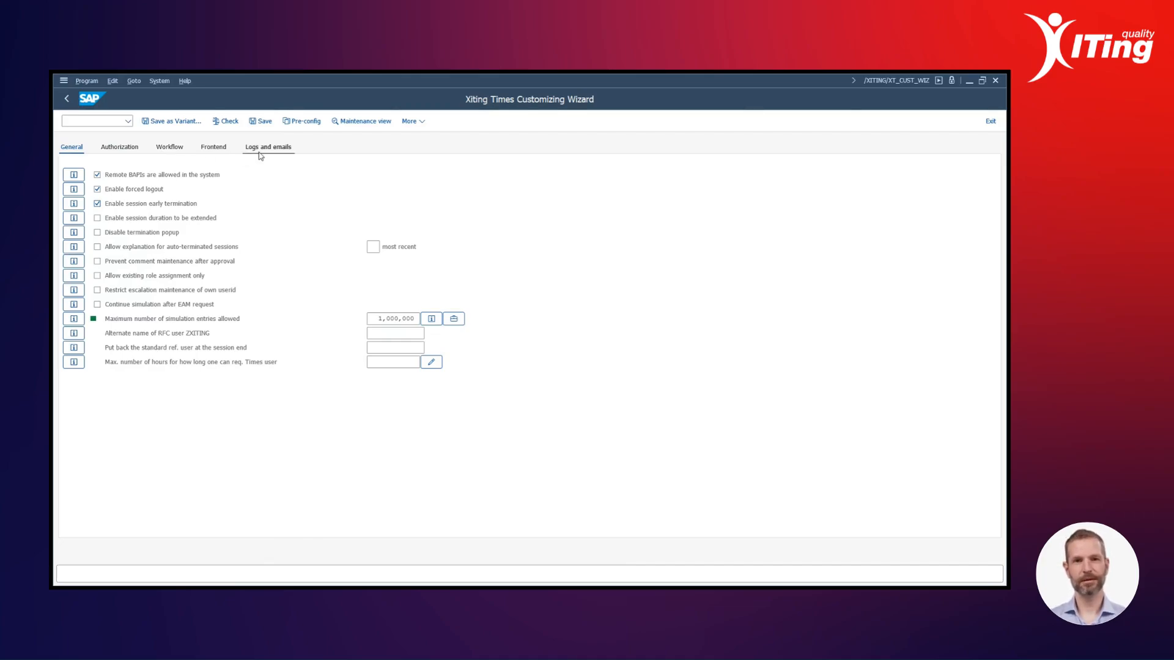
click(262, 121)
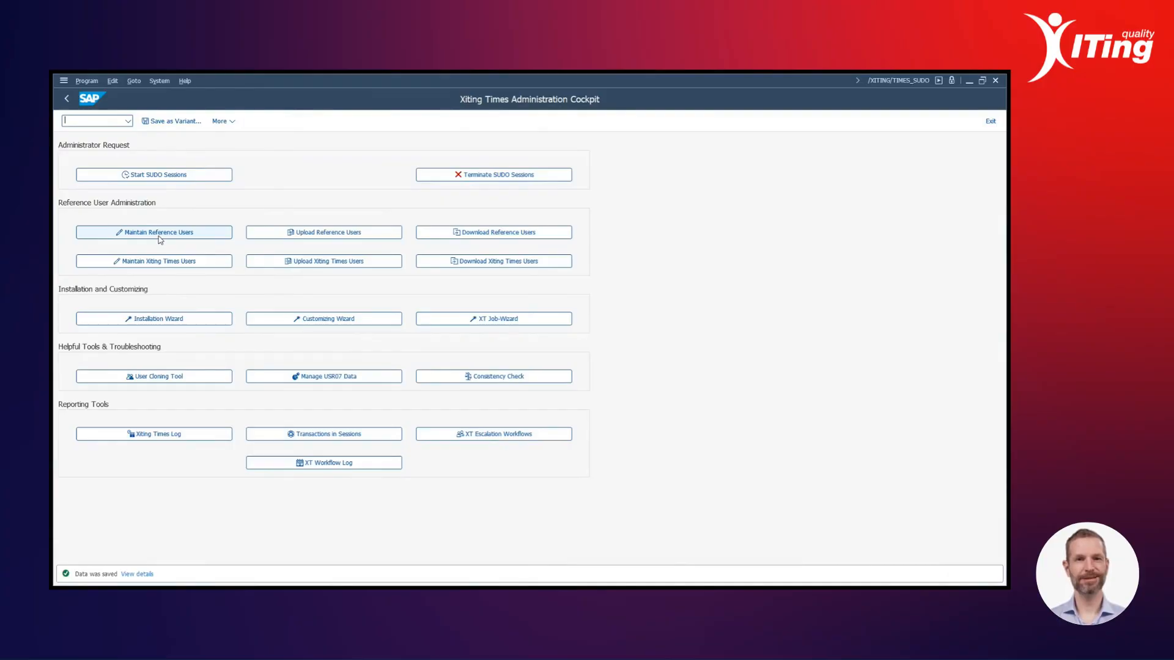
Step: Add a new reference user entry for X_FI_PTS with X_APPROVER as its owner
click(160, 232)
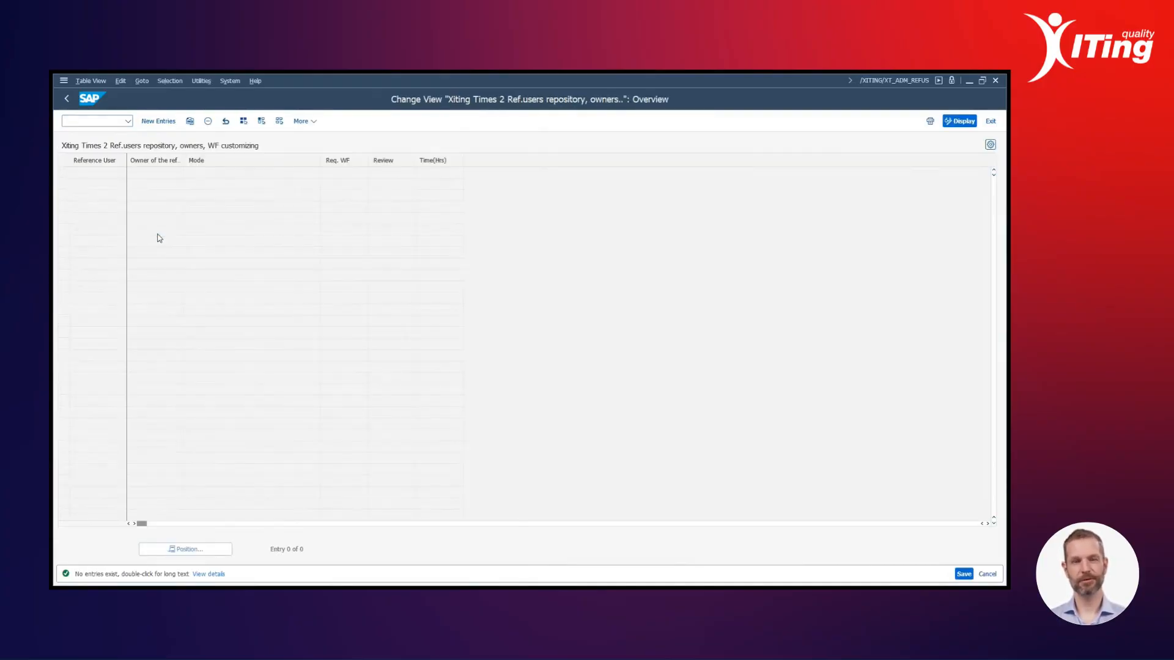
click(158, 121)
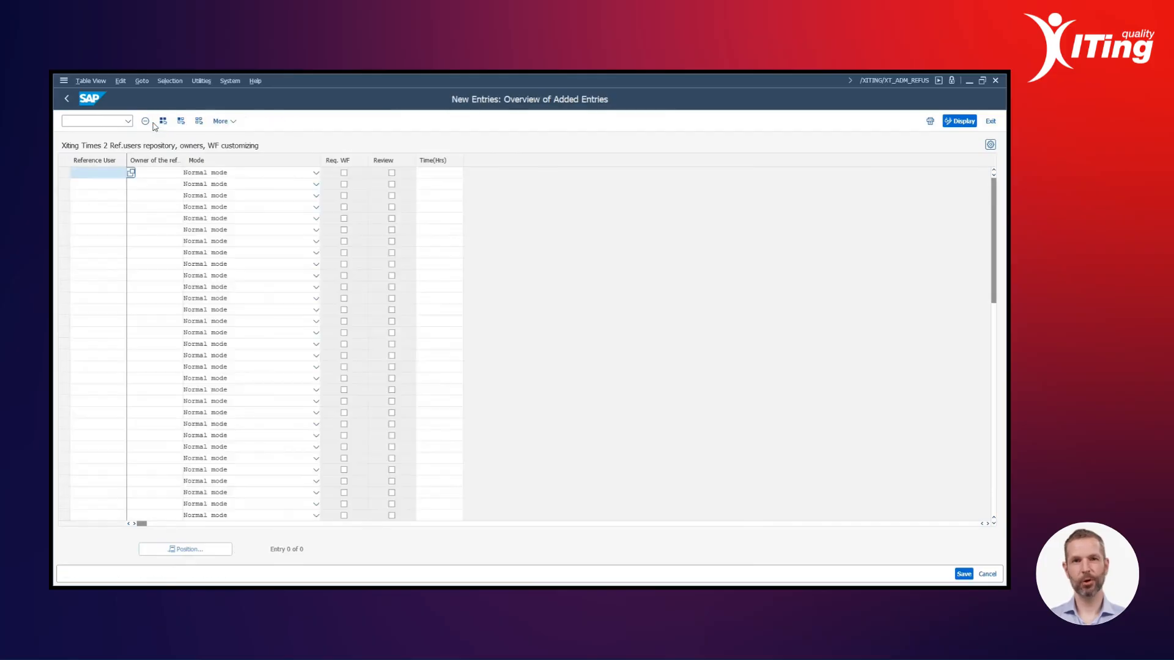
text(X_FI_PTS)
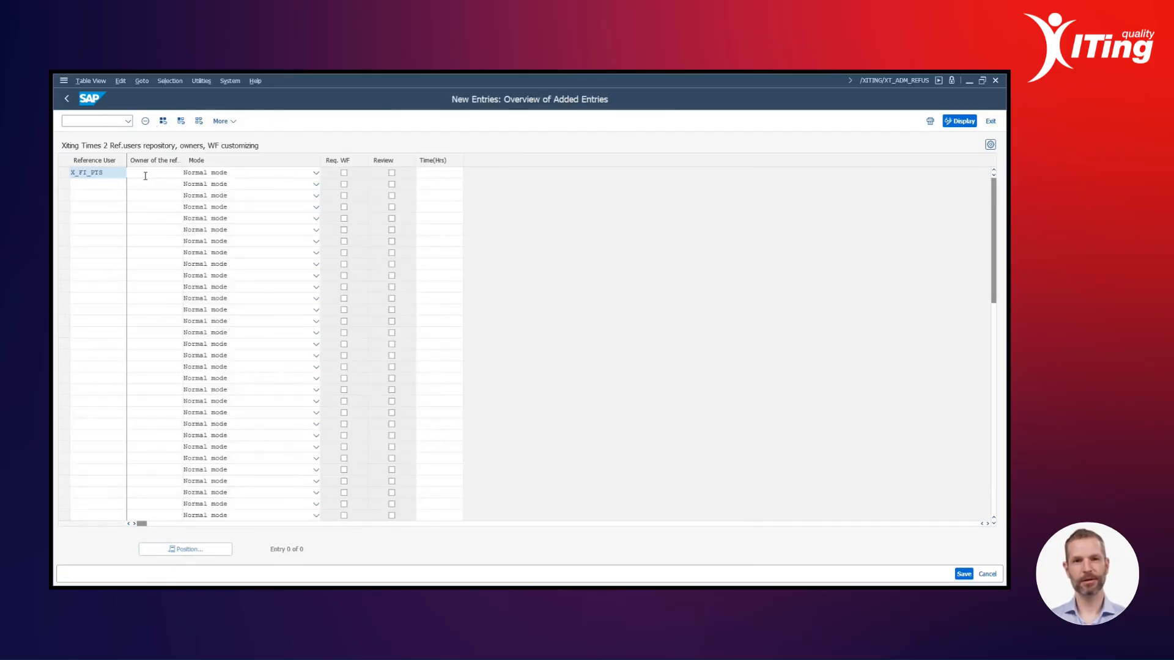
click(148, 176)
text(X_APPROVER)
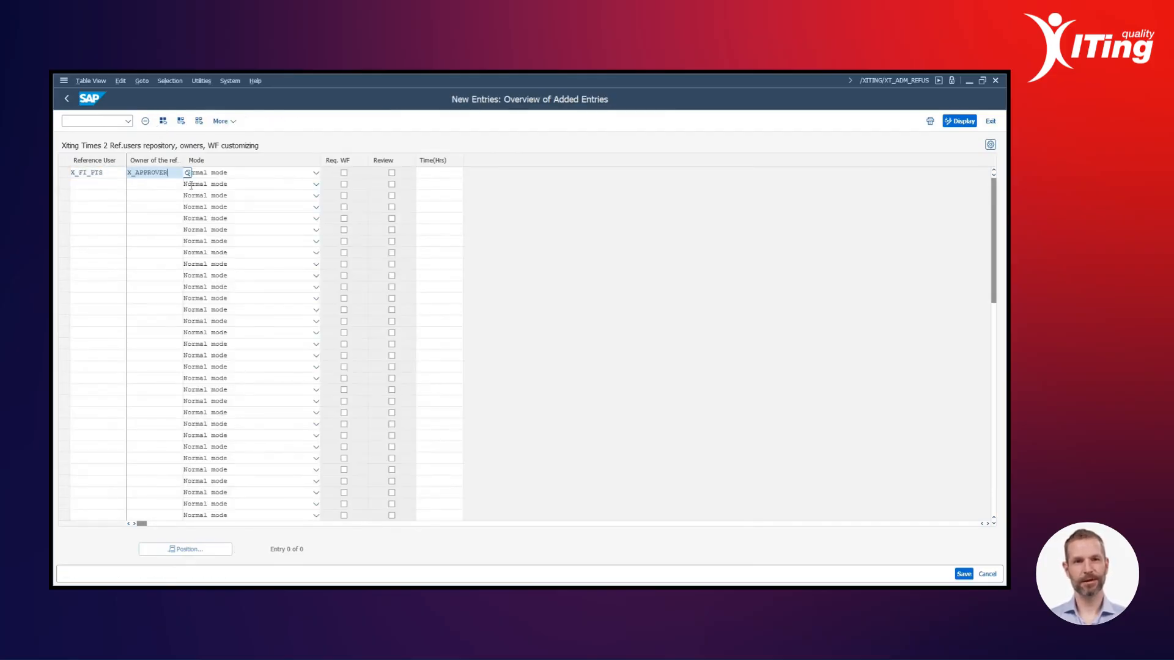
Step: Set the X_FI_PTS entry's mode to Simulation mode, leave its time limit empty and save the entry
click(316, 174)
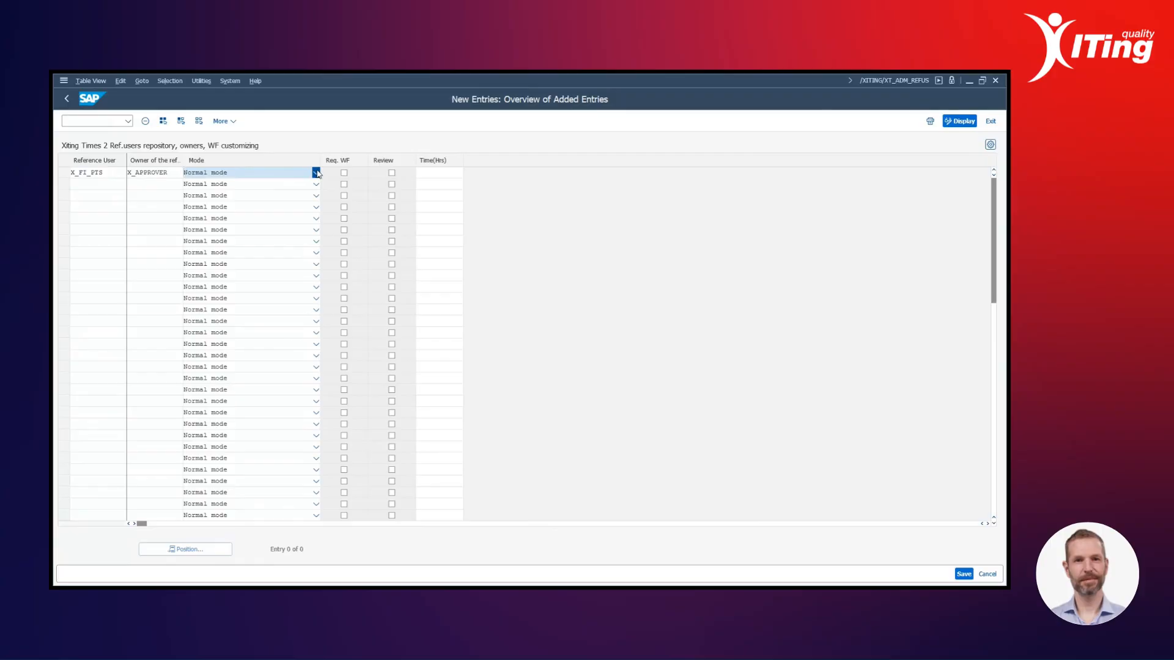
click(316, 173)
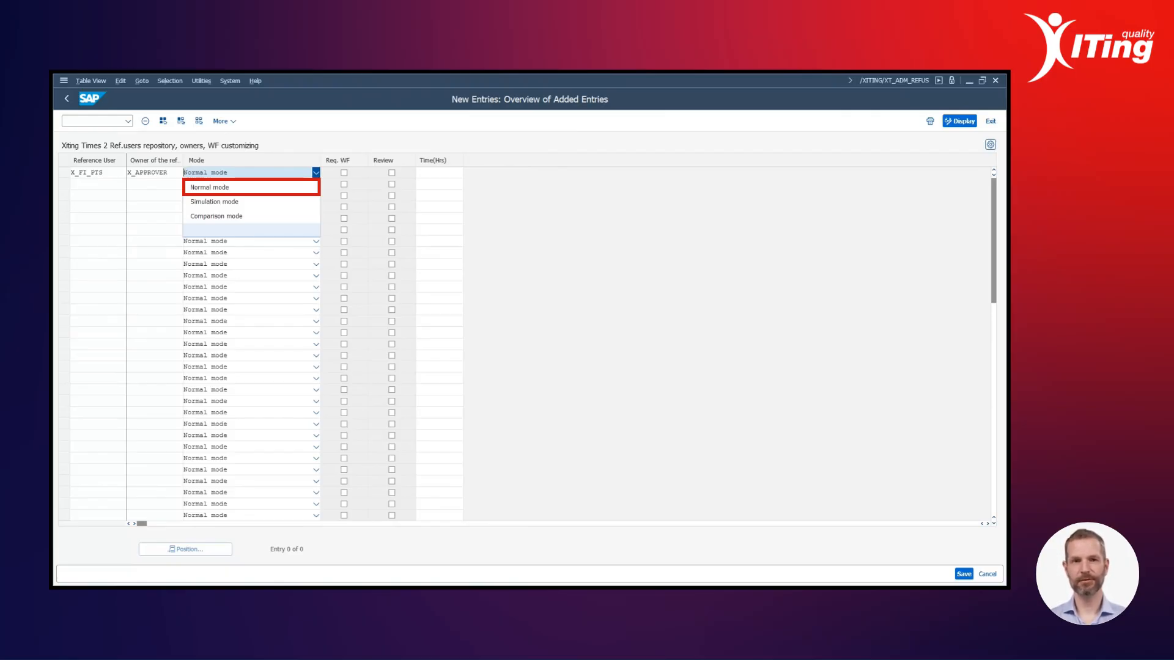
click(214, 202)
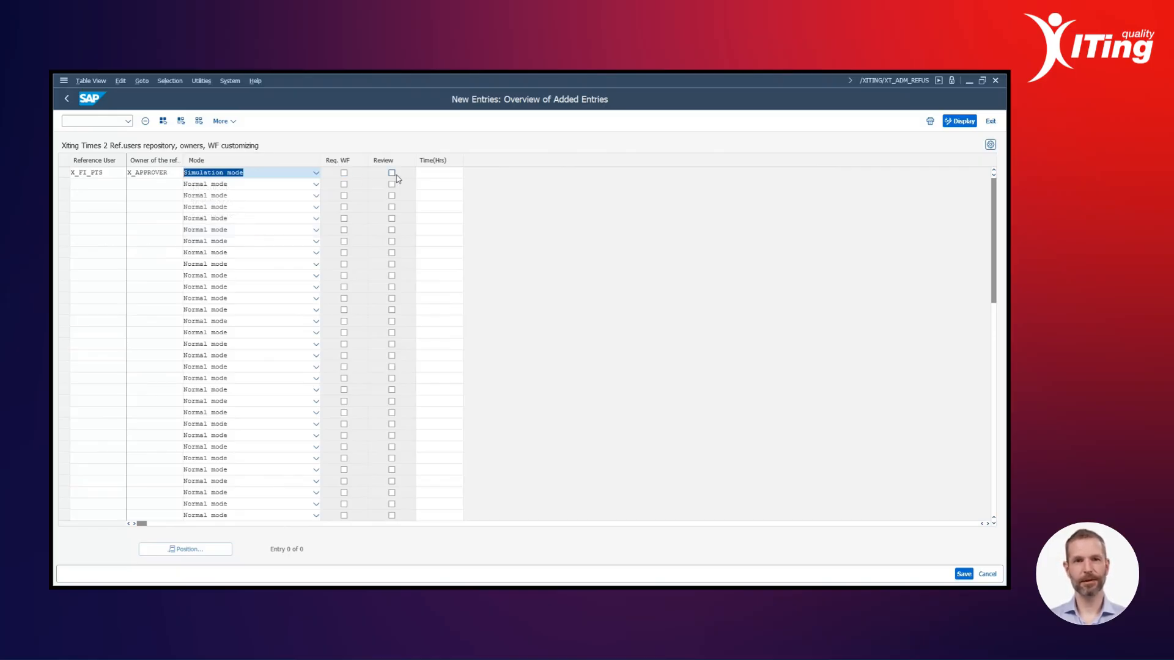
click(424, 173)
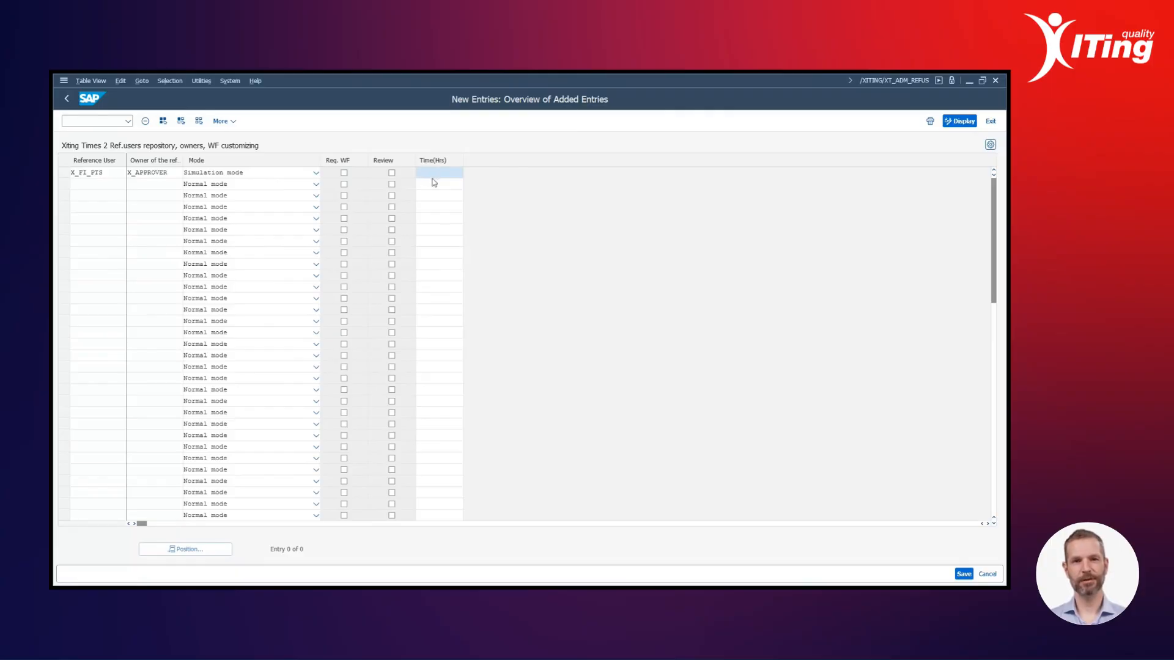
click(965, 576)
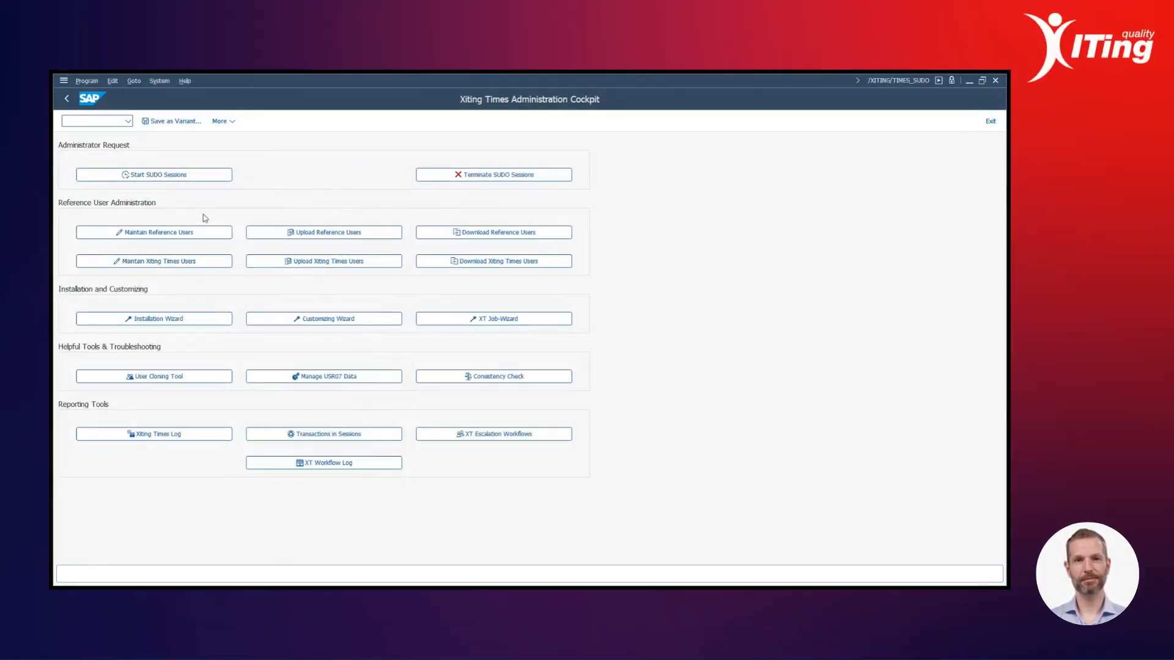
Step: Add a new Xiting Times user assignment linking dialog user X_FI to reference user X_FI_PTS
click(156, 266)
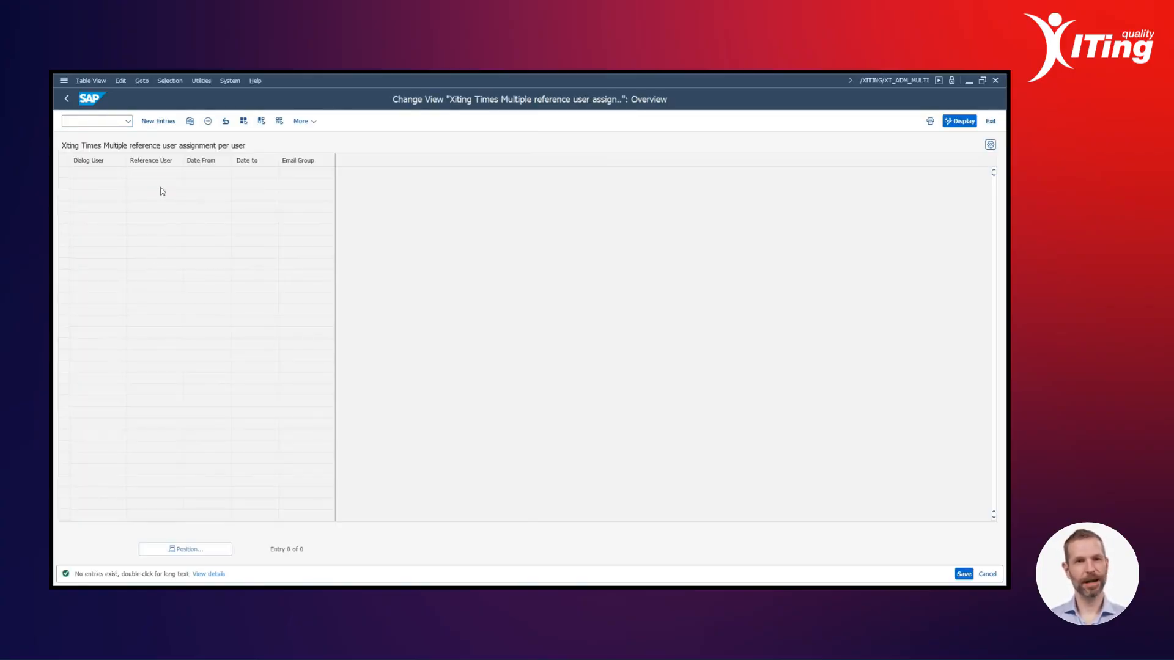
click(161, 123)
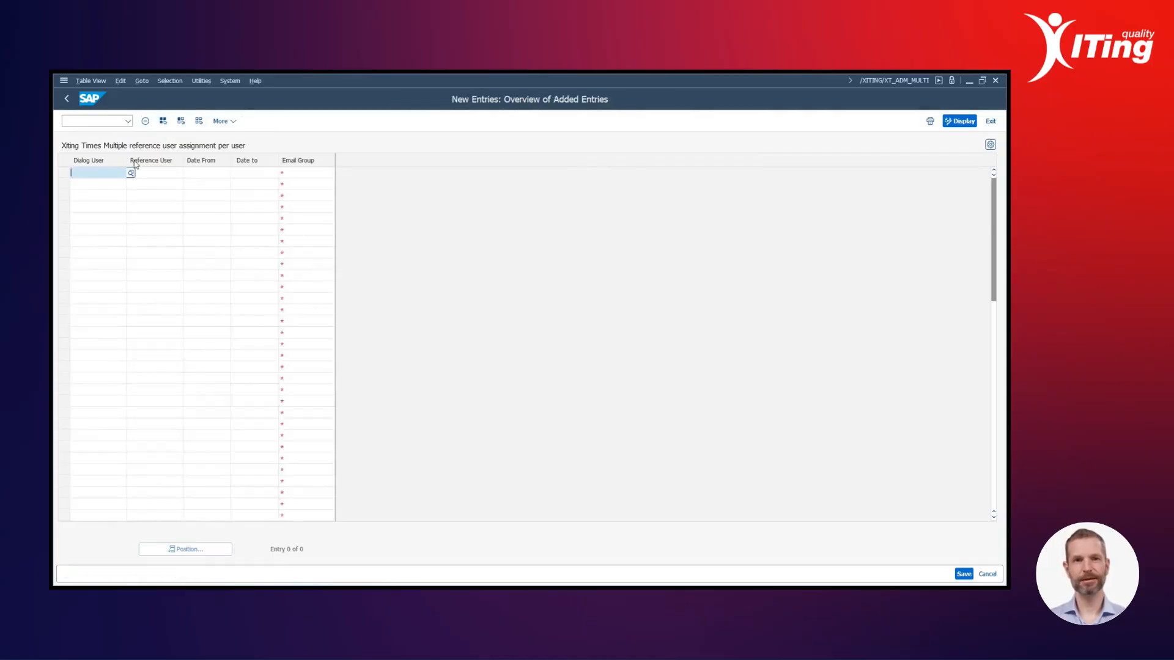
text(X_FI)
key(Tab)
text(X_FI_PTS)
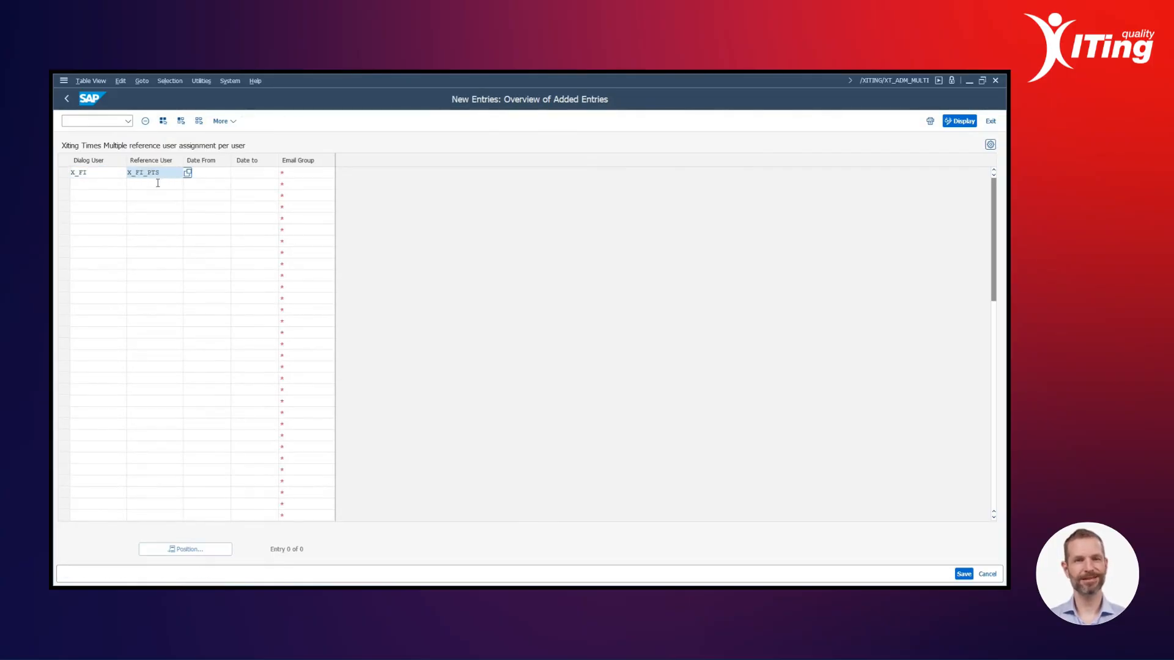
Step: Make the X_FI assignment valid from 09/08/2025 to 12/31/9999 with email group DUMMY, save it and return to the cockpit
click(208, 175)
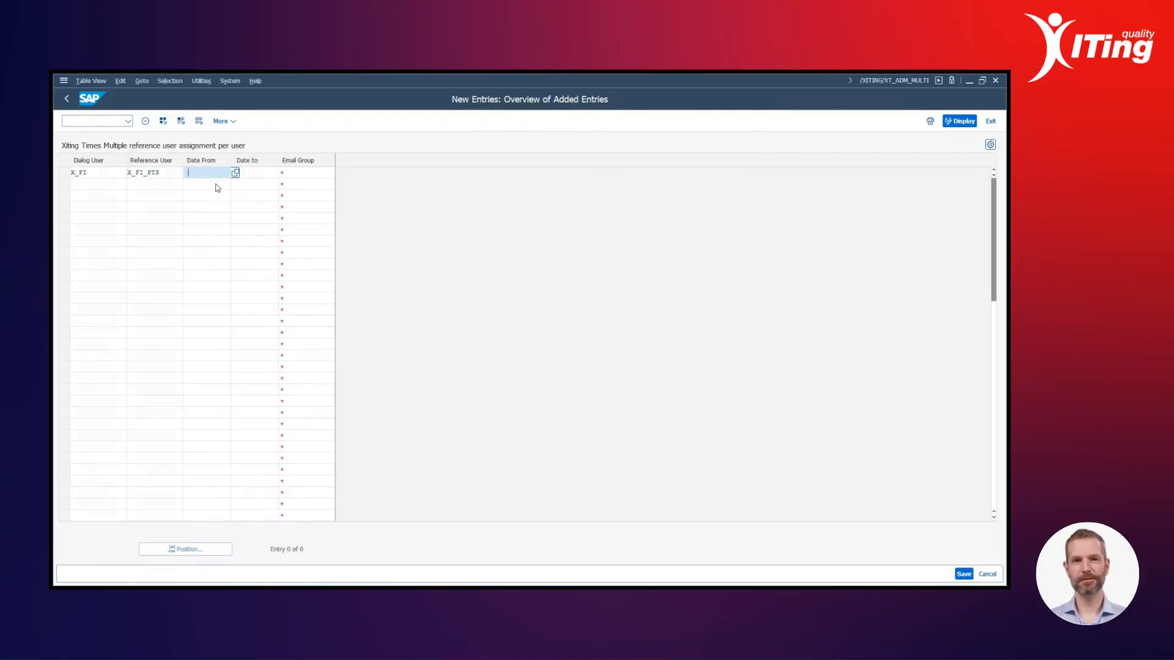
text(09/08/2025)
click(261, 174)
text(12/31/9999)
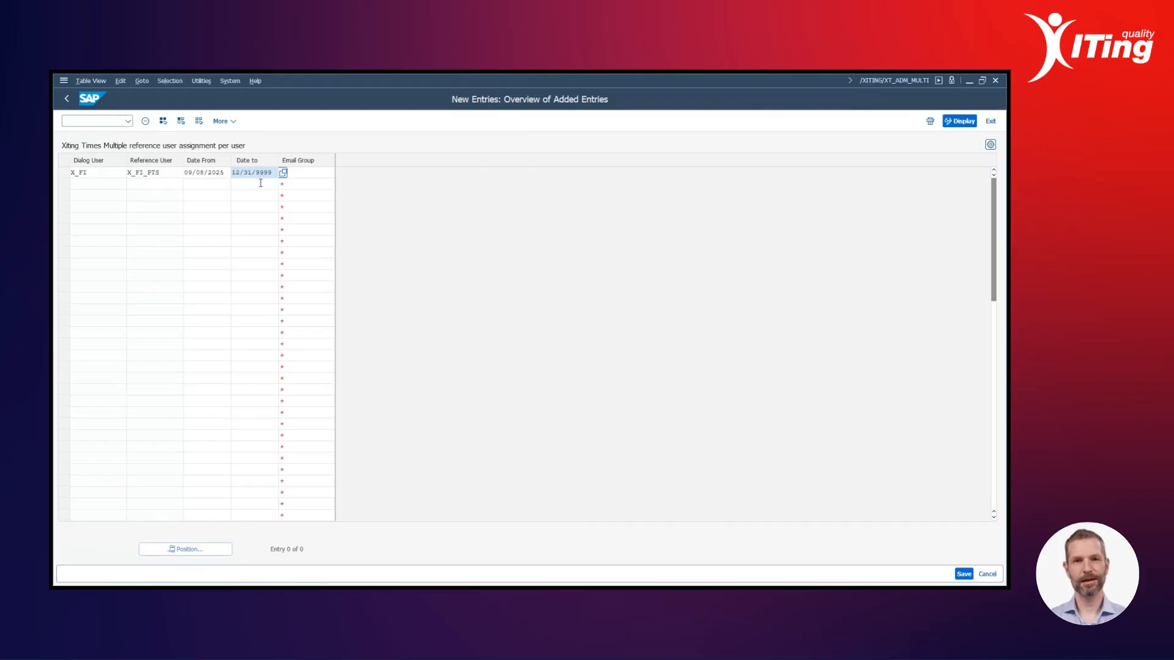
click(311, 176)
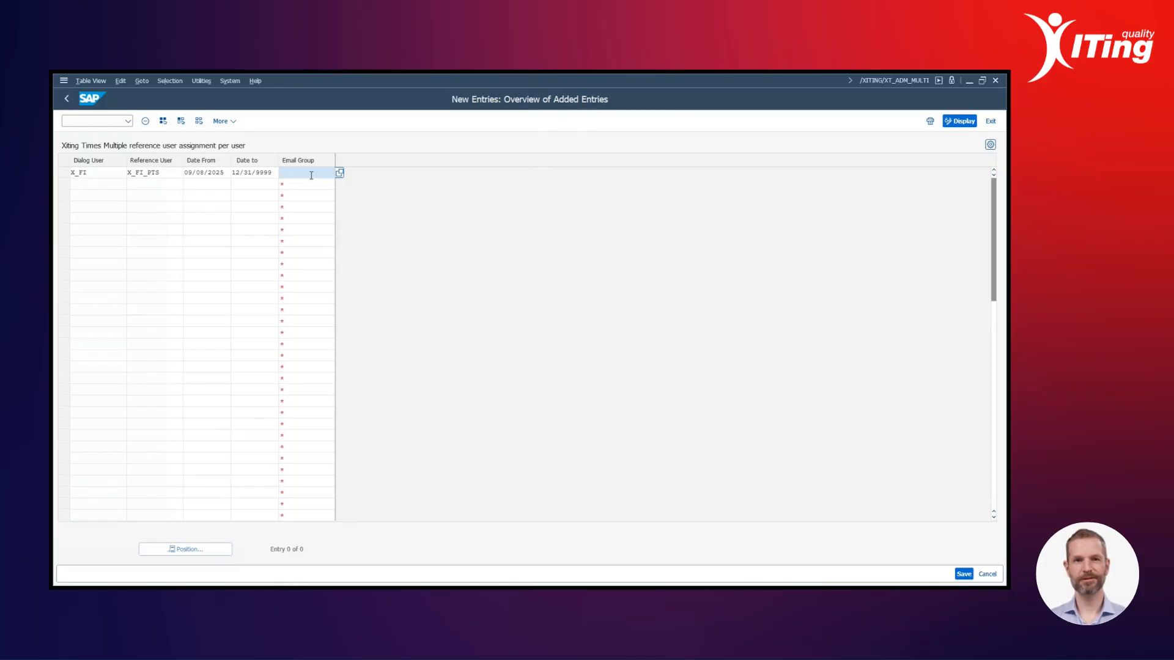
text(DUMMY)
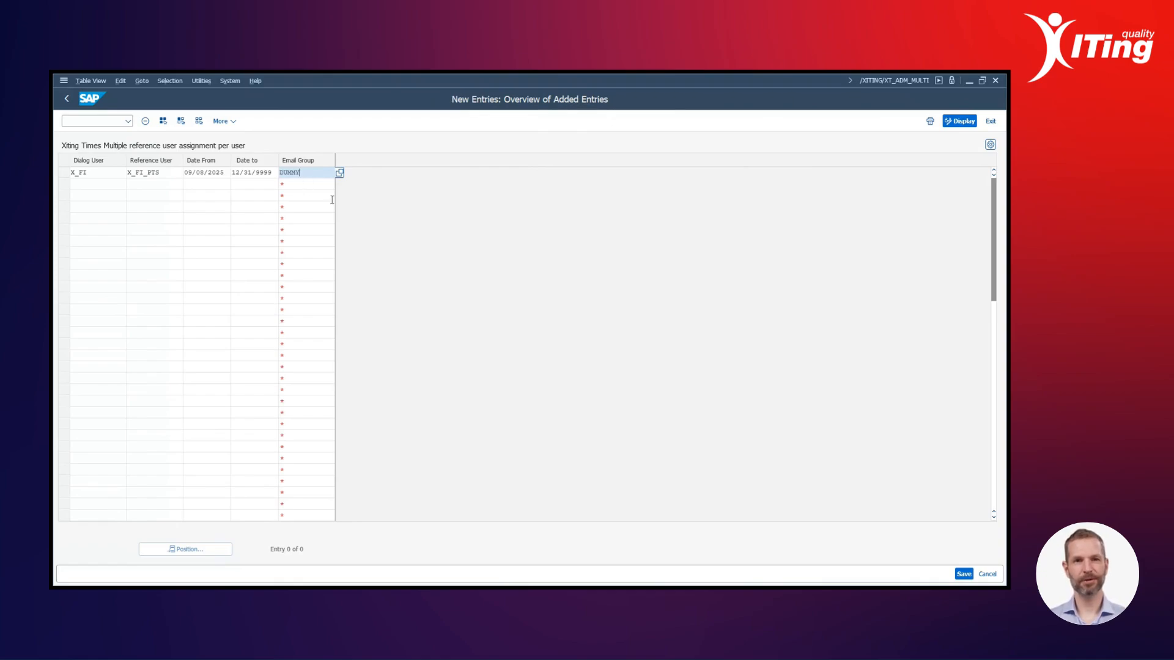
click(964, 574)
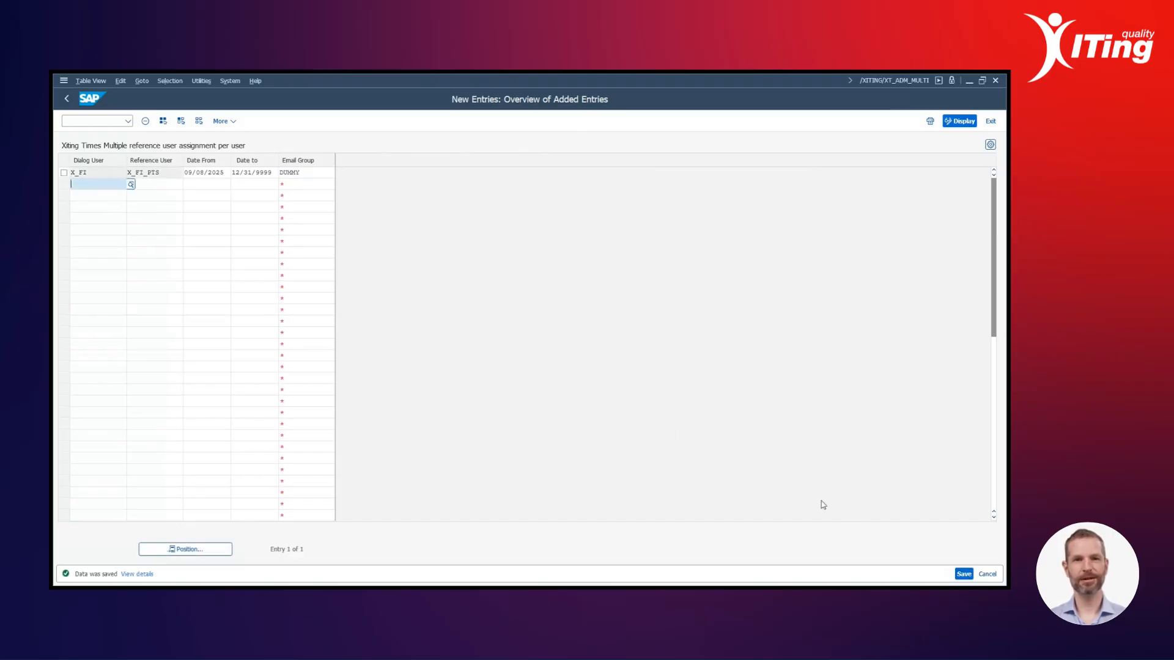
click(69, 99)
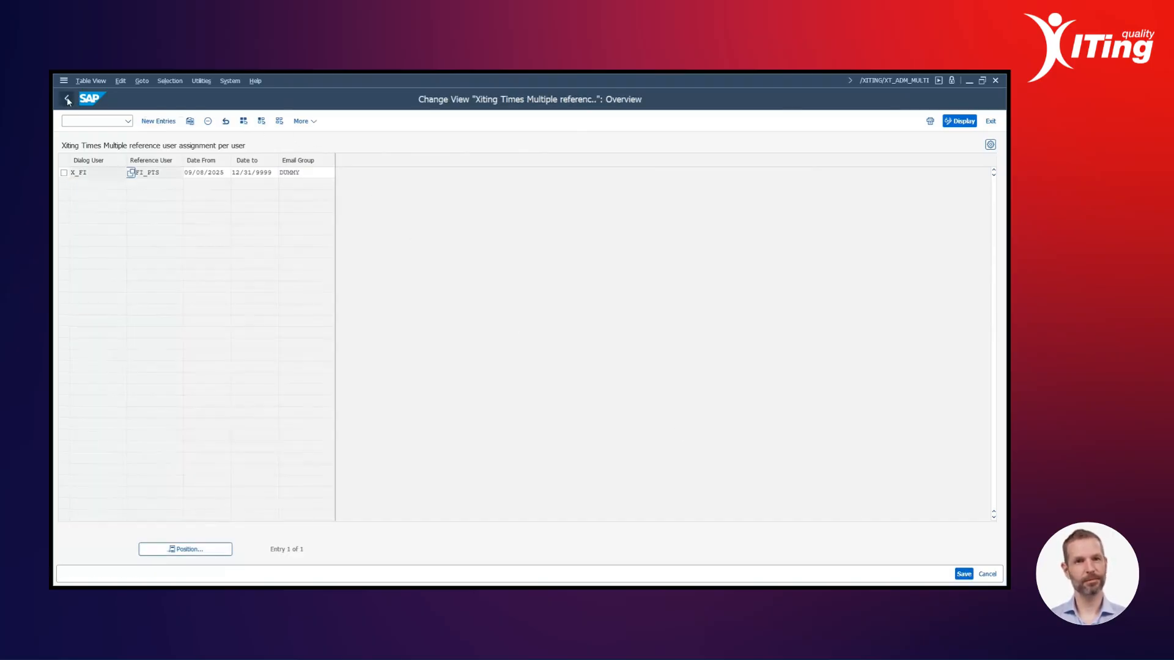
click(68, 99)
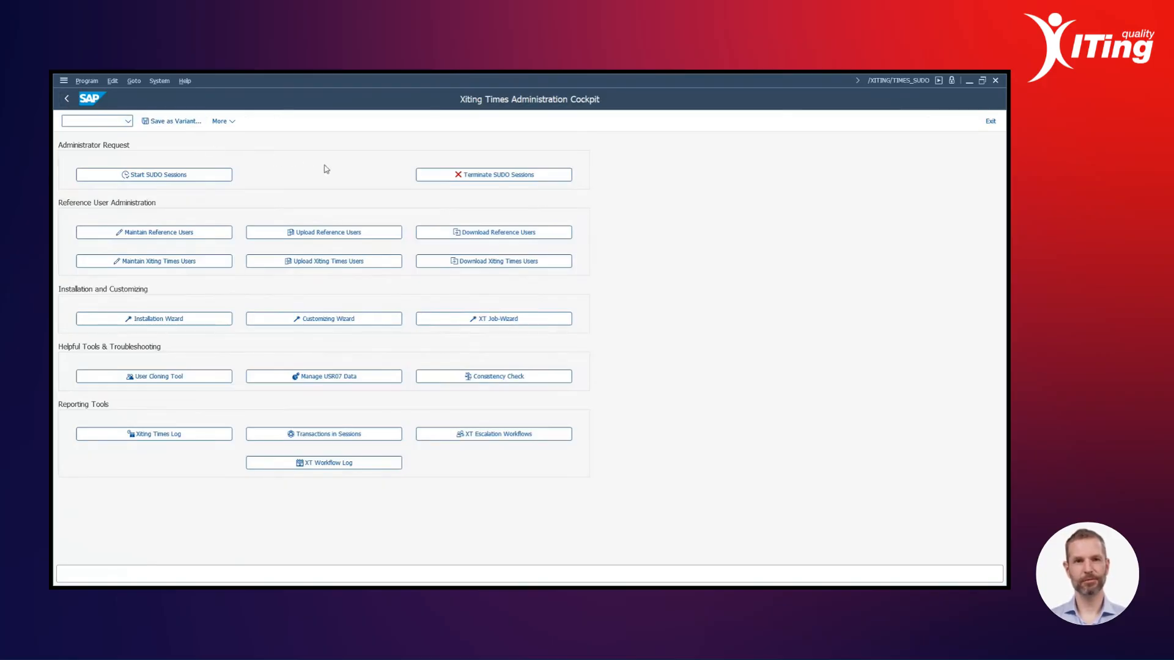